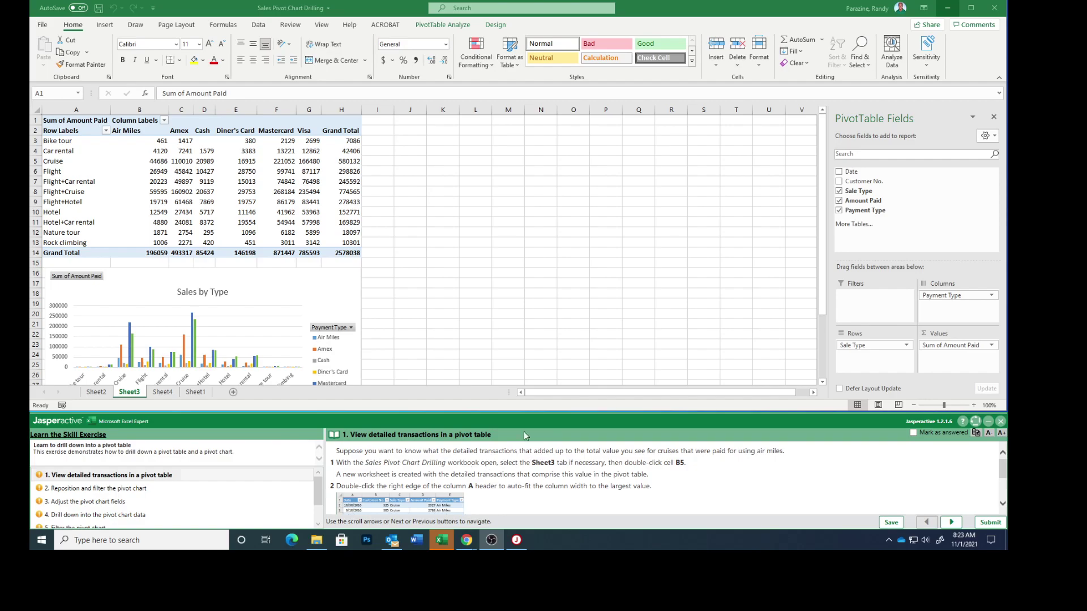
Drill into the Cruise air miles total in cell B5 of Sheet3 and auto-fit column A of the detail sheet
left_click(127, 395)
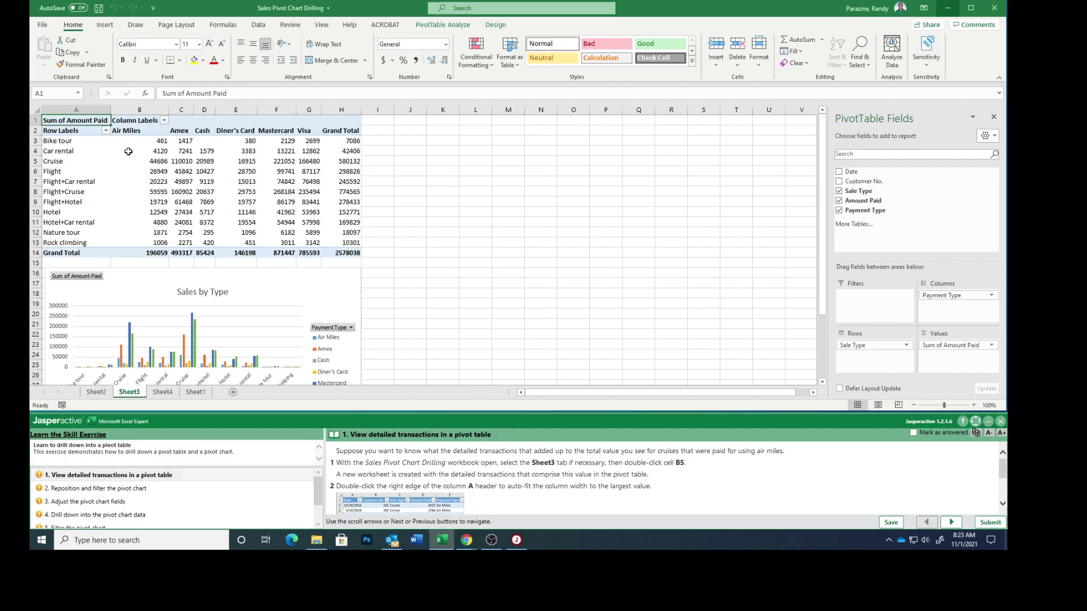
double_click(142, 164)
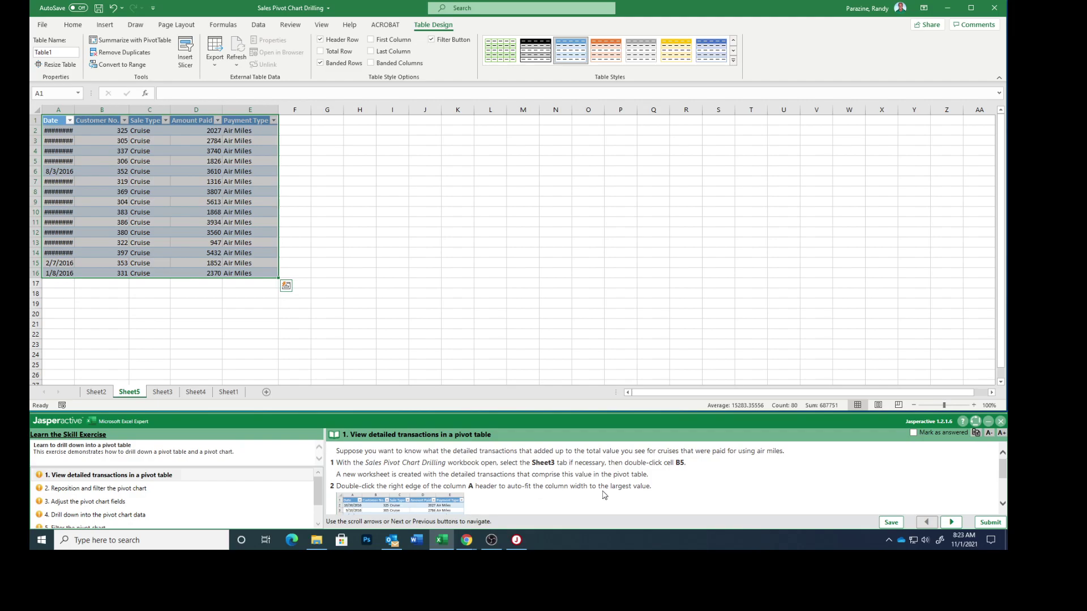
scroll(607, 495, "down", 2)
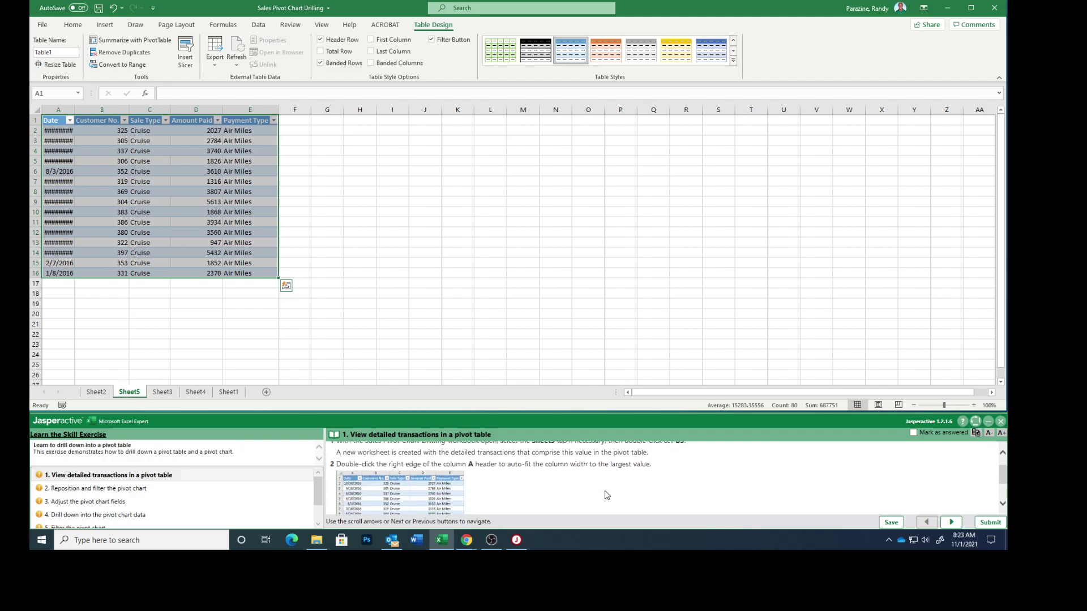
scroll(607, 496, "down", 1)
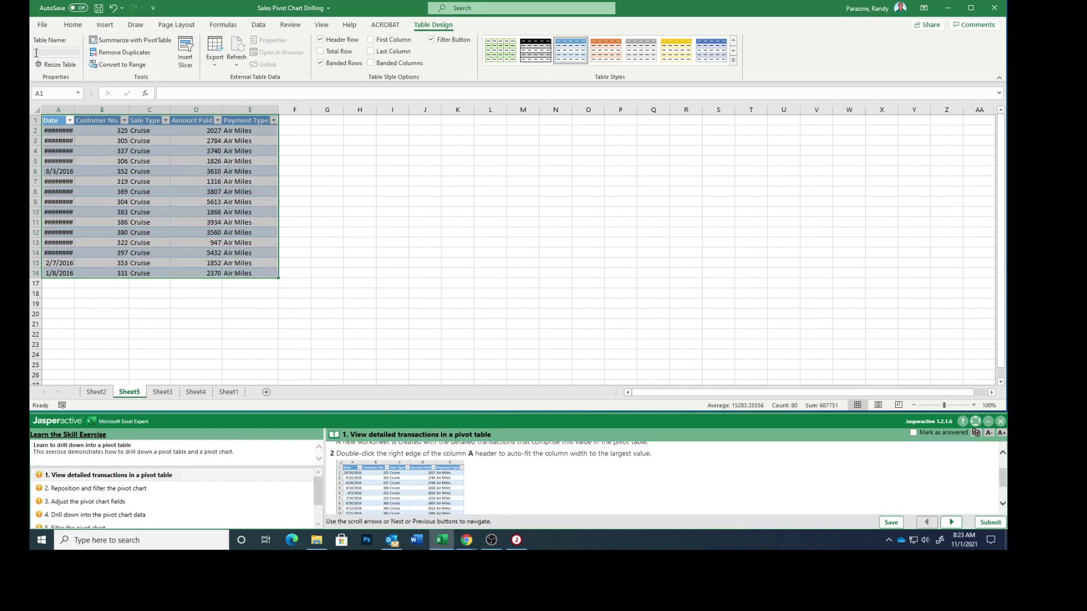
double_click(73, 110)
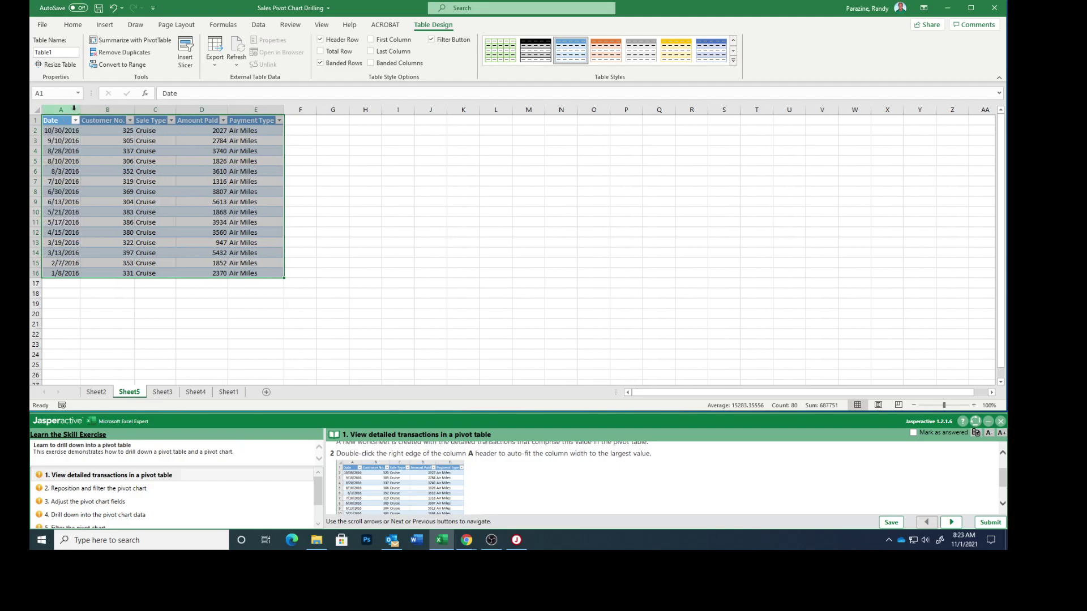
Mark task 1 of the exercise as answered and go on to task 2
scroll(593, 486, "down", 3)
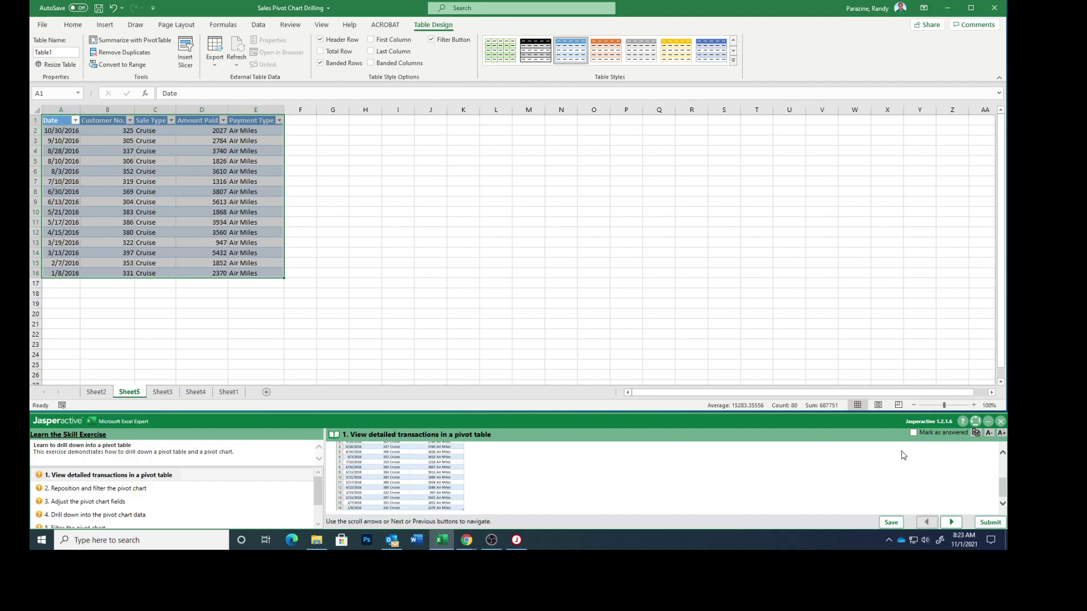
left_click(913, 434)
left_click(952, 522)
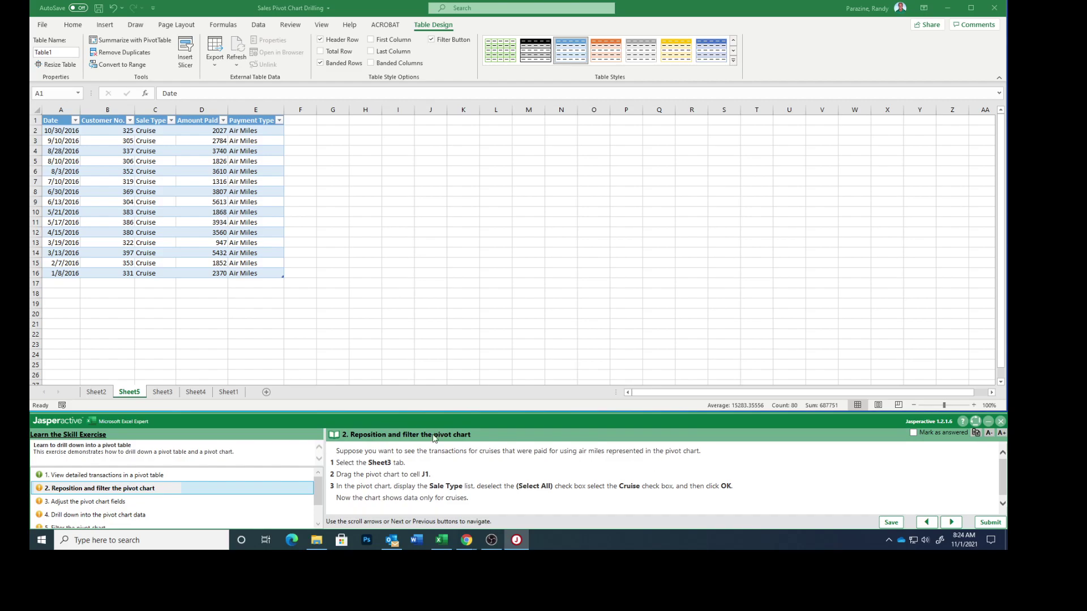
Move the Sales by Type pivot chart on Sheet3 to cell J1
left_click(161, 393)
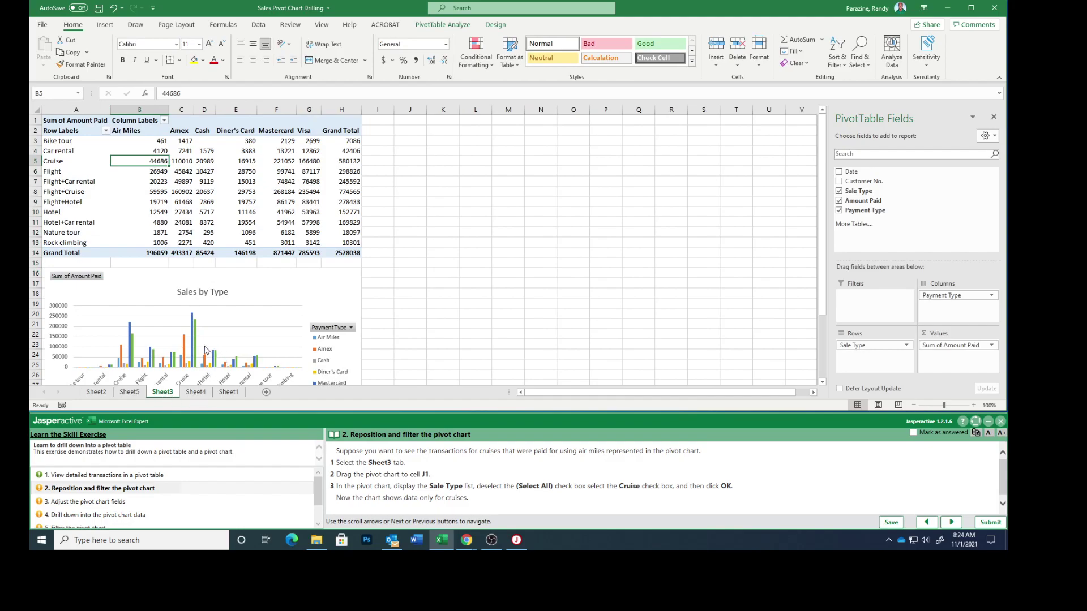
left_click_drag(185, 284, 499, 133)
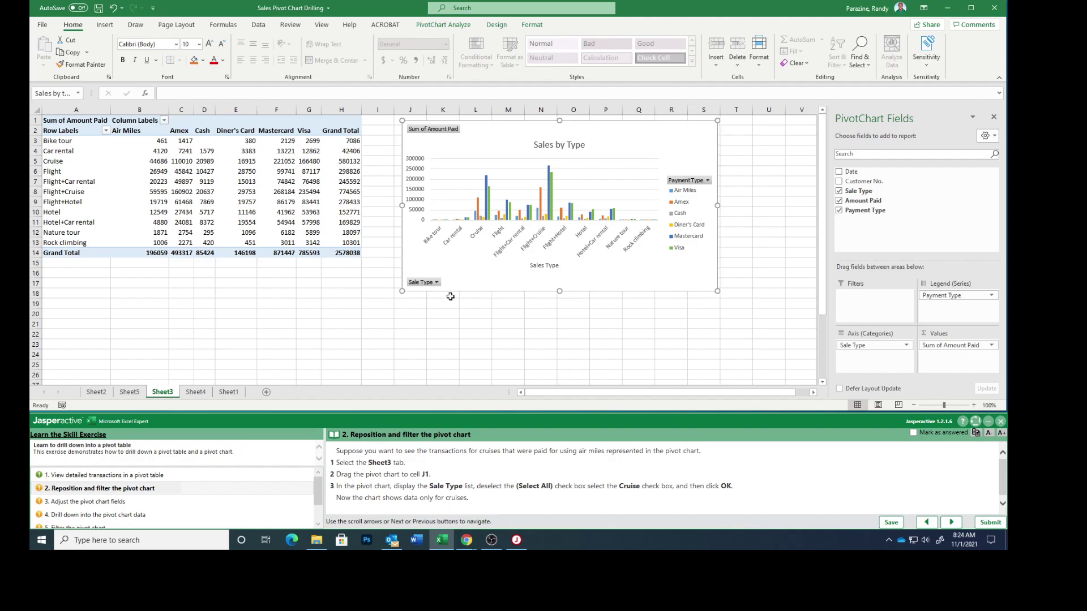
left_click(437, 283)
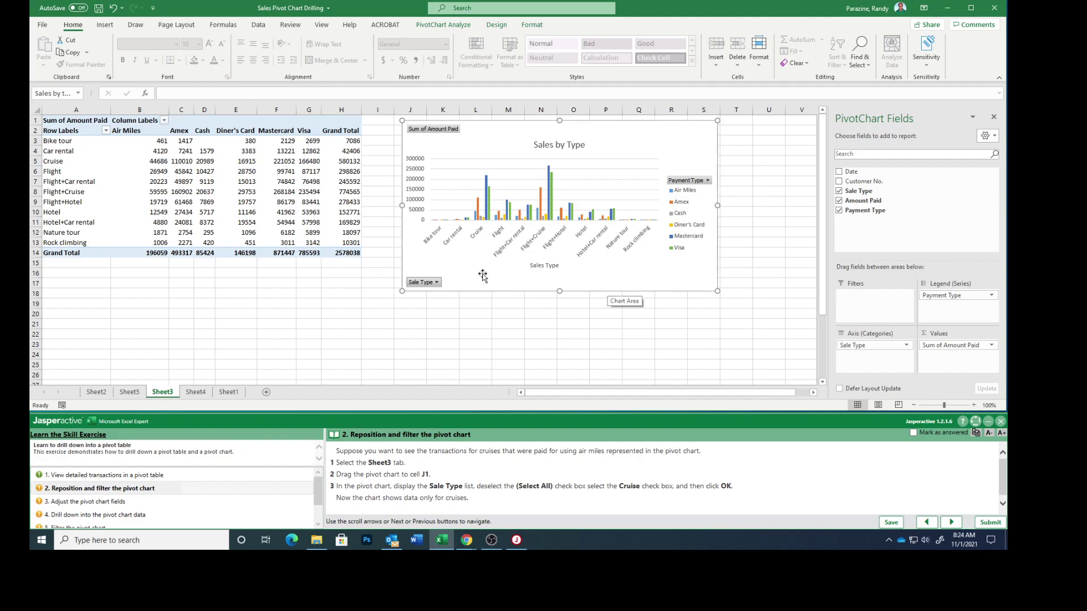
left_click(438, 283)
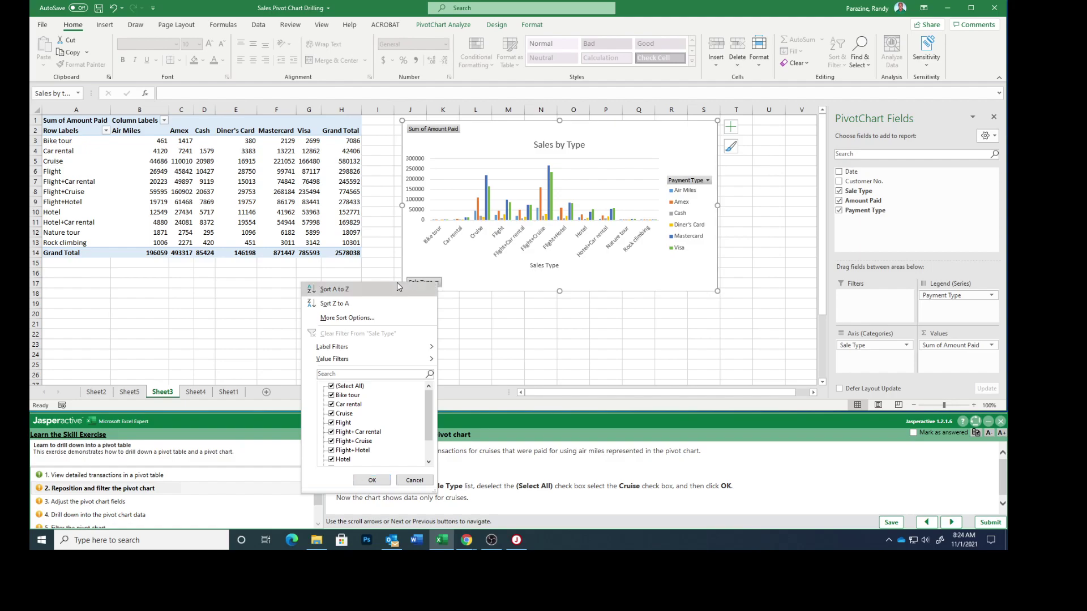
left_click(487, 329)
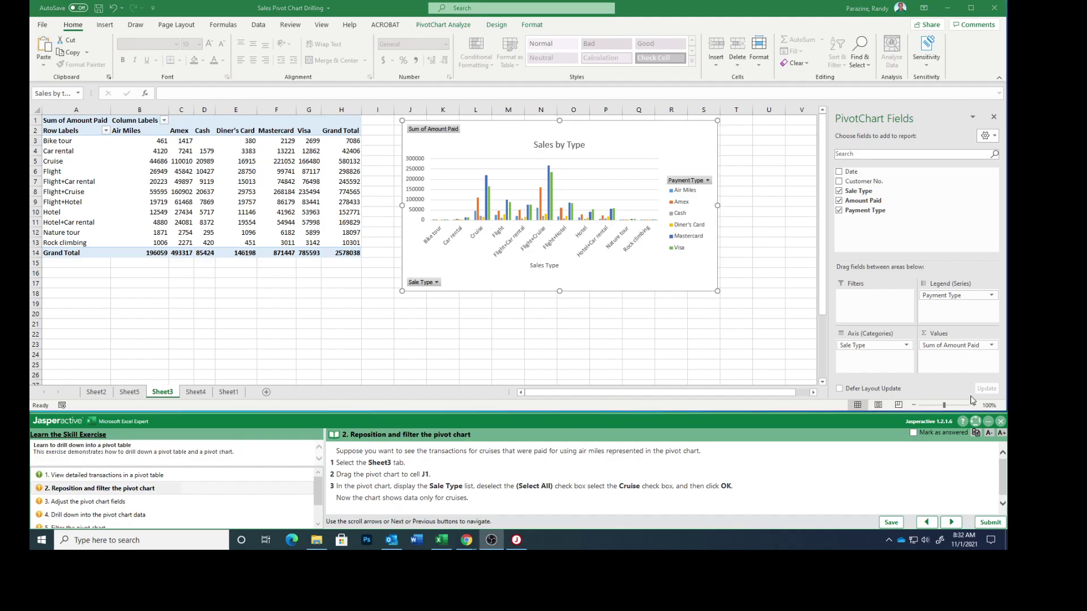
Filter the pivot chart's Sale Type to Cruise only, mark task 2 as answered and go on to task 3
left_click(437, 284)
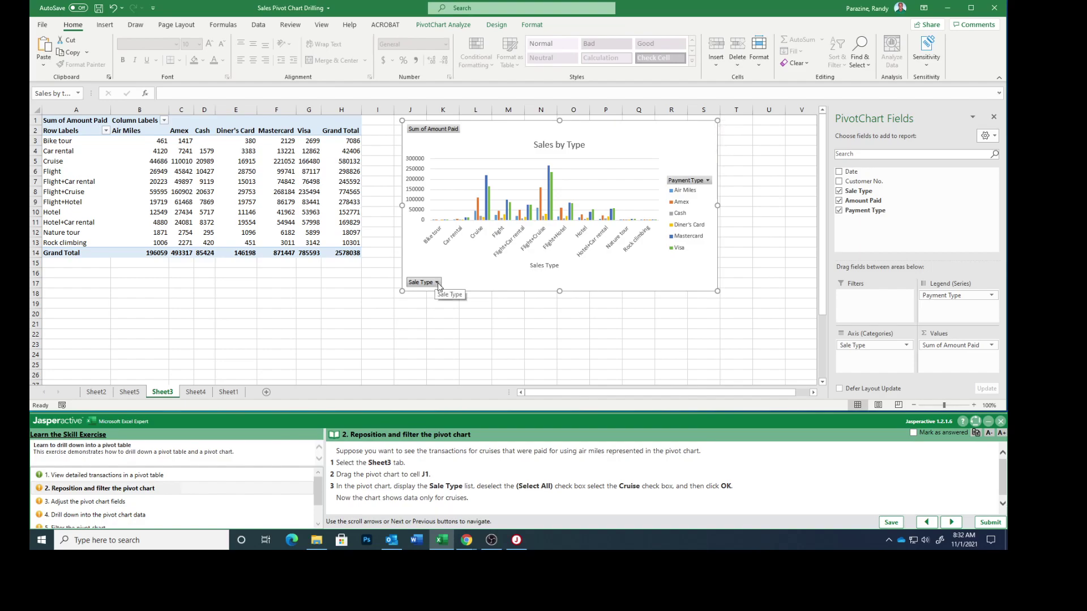
left_click(437, 283)
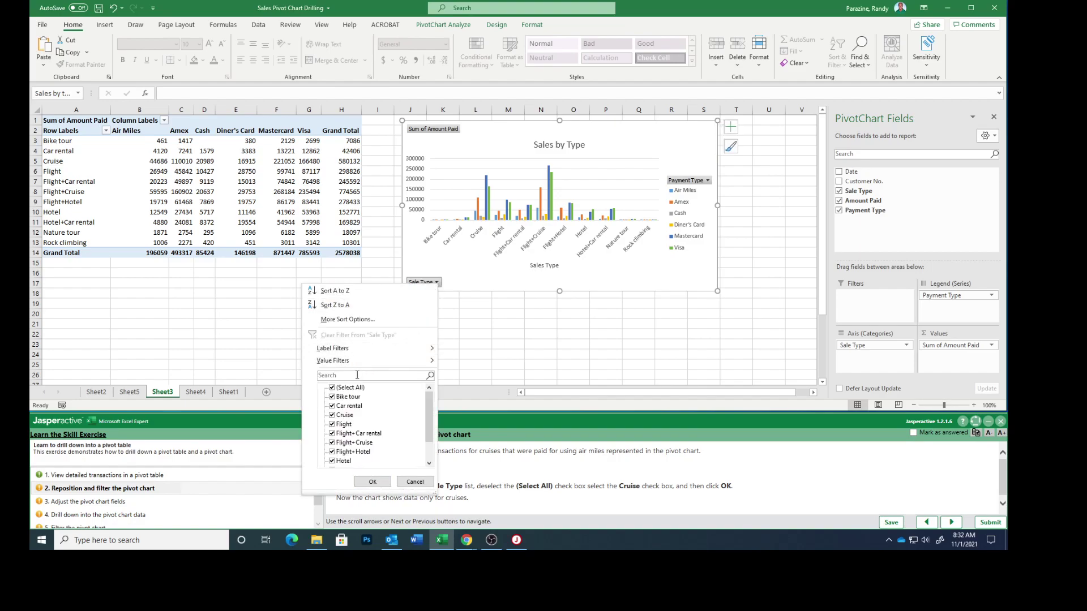
left_click(332, 388)
left_click(332, 416)
left_click(372, 481)
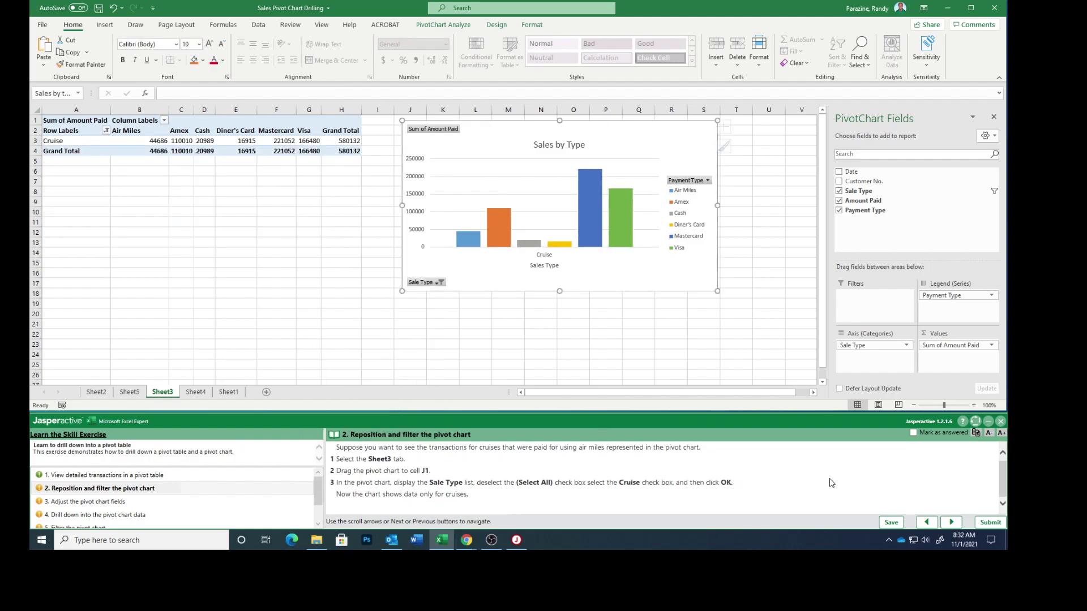
left_click(914, 434)
left_click(951, 522)
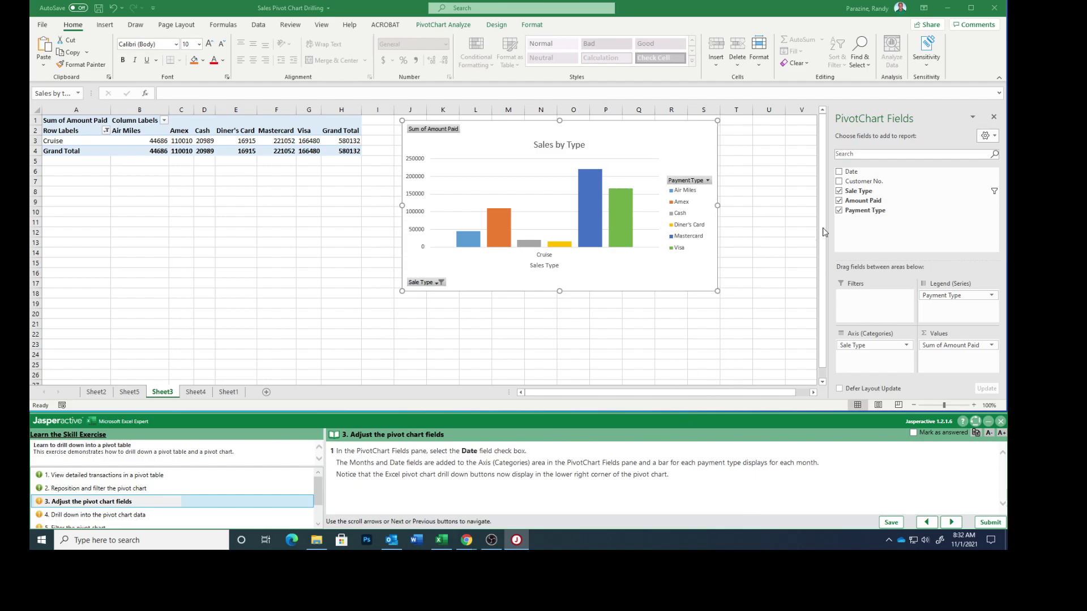
Add the Date field to the pivot chart, mark task 3 as answered and go on to task 4
left_click(839, 172)
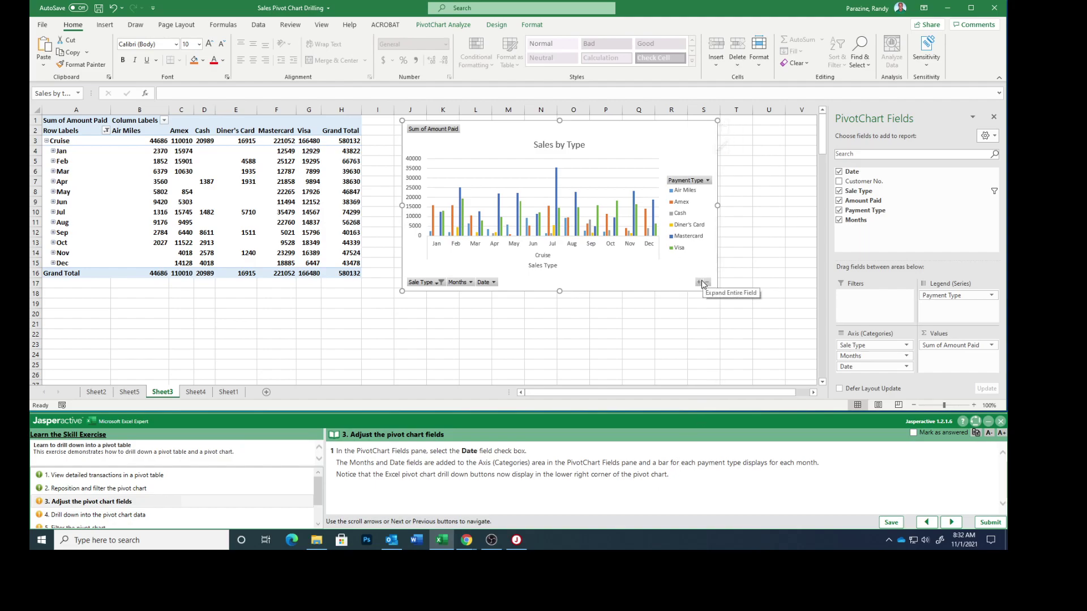
left_click(913, 434)
left_click(951, 522)
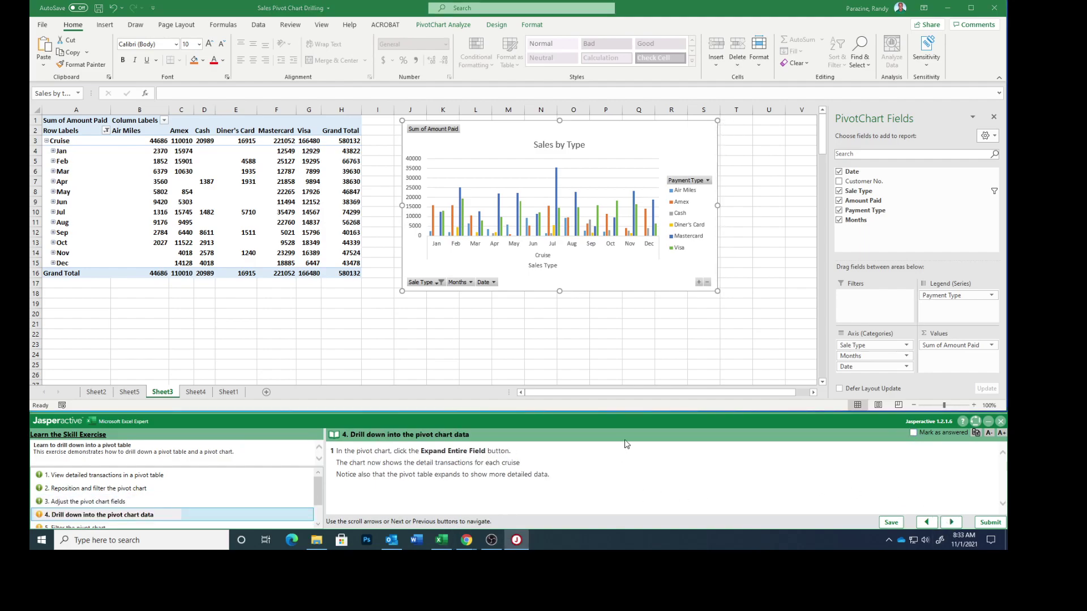
Expand the entire field in the pivot chart to daily detail, mark task 4 as answered and go on to task 5
left_click(699, 284)
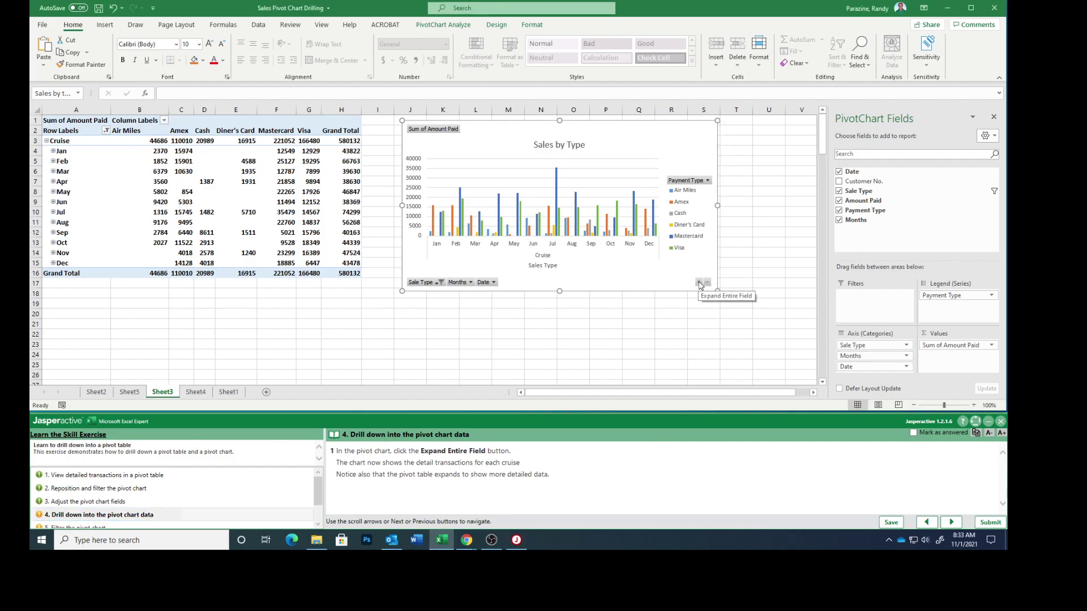
left_click(699, 284)
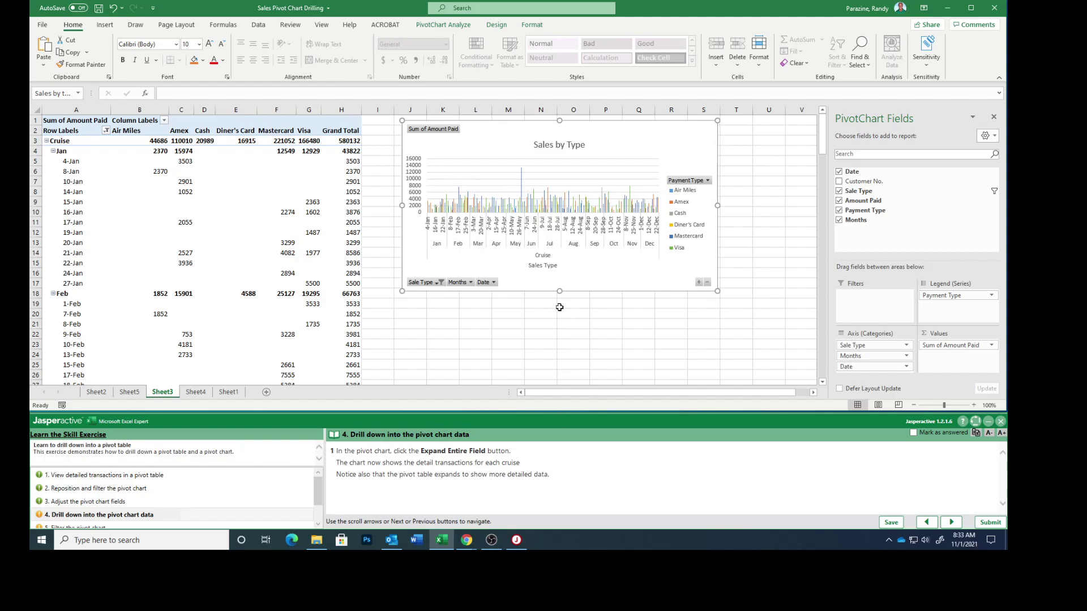
scroll(218, 495, "down", 2)
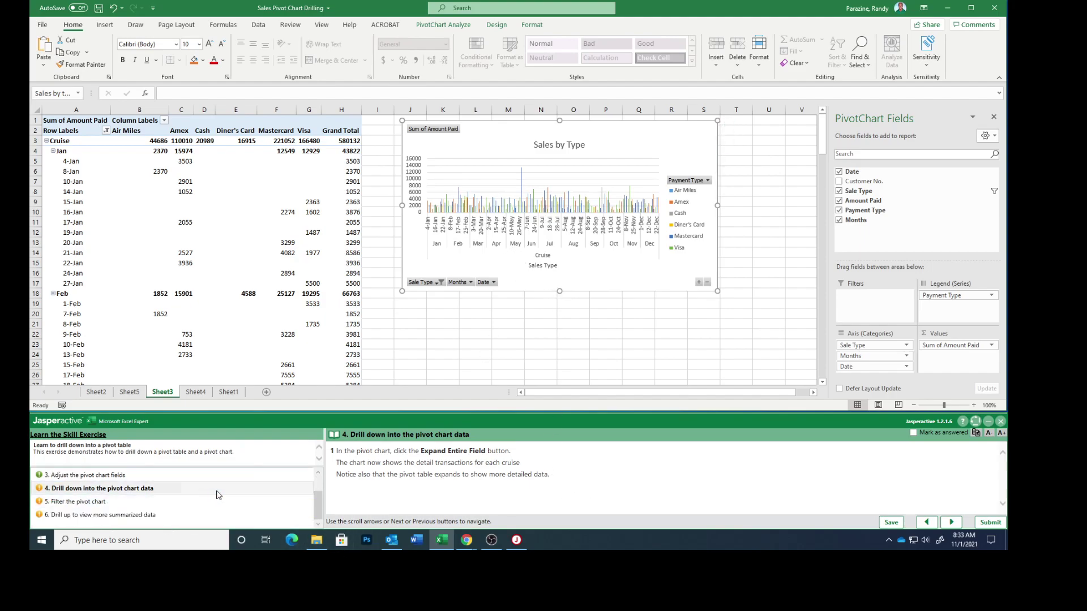
left_click(913, 433)
left_click(951, 523)
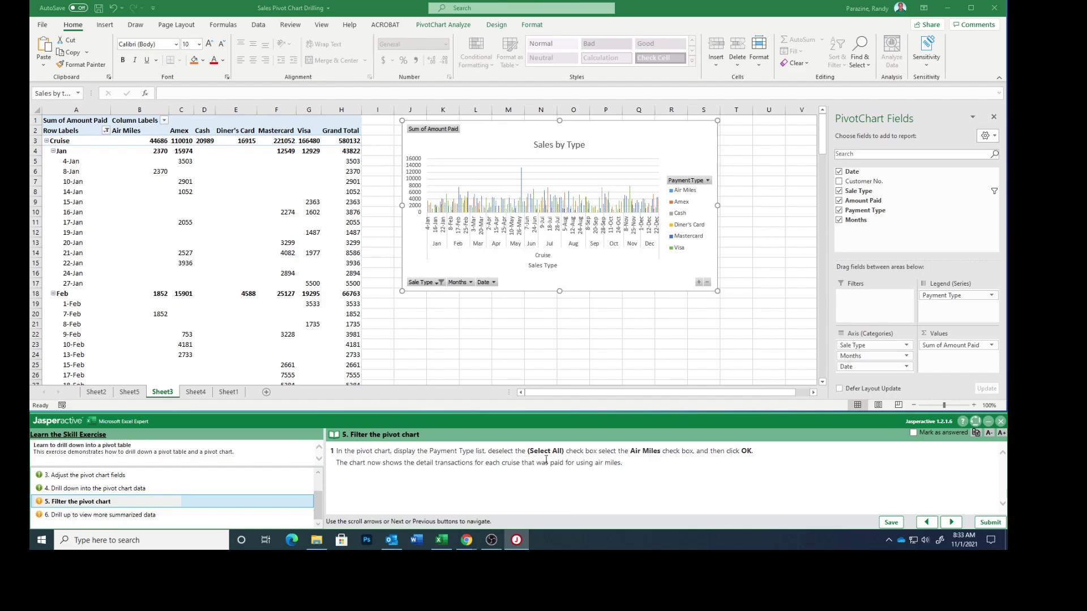
Filter the pivot chart's Payment Type to Air Miles only, mark task 5 as answered and go on to task 6
left_click(708, 182)
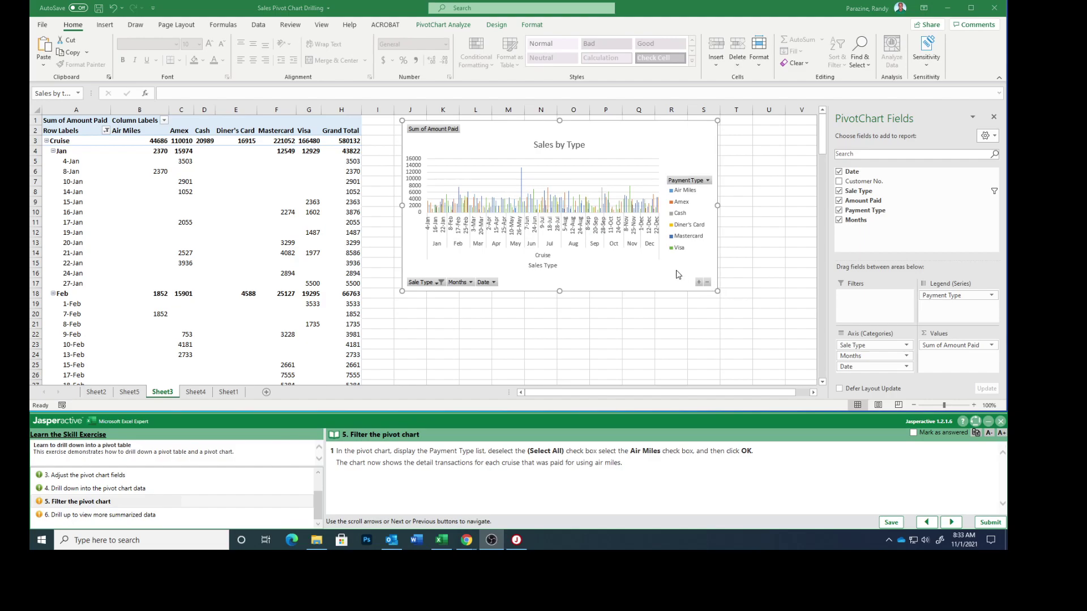
left_click(709, 181)
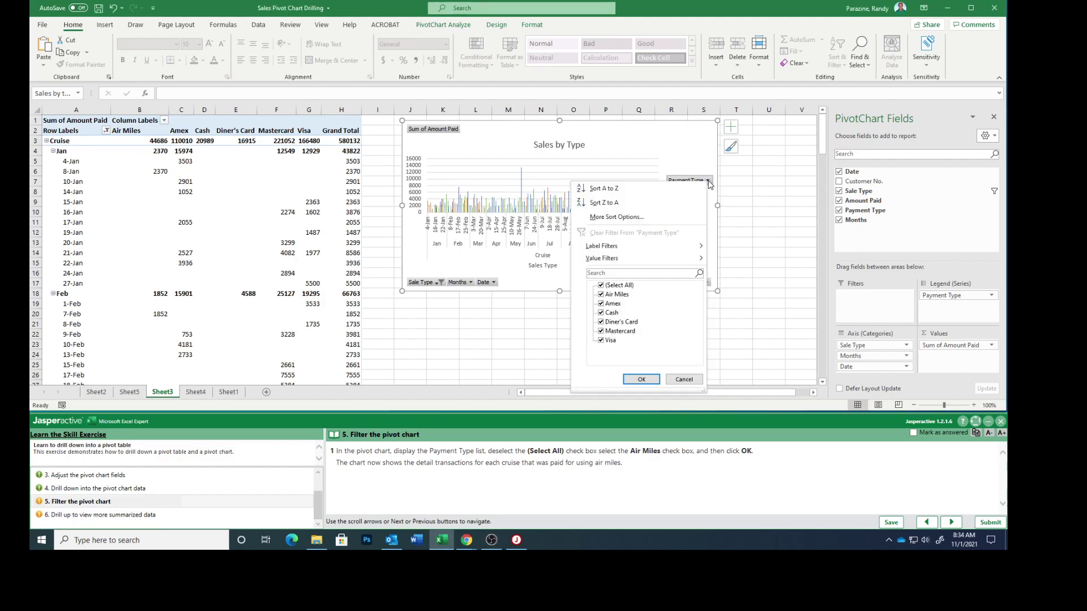
left_click(601, 285)
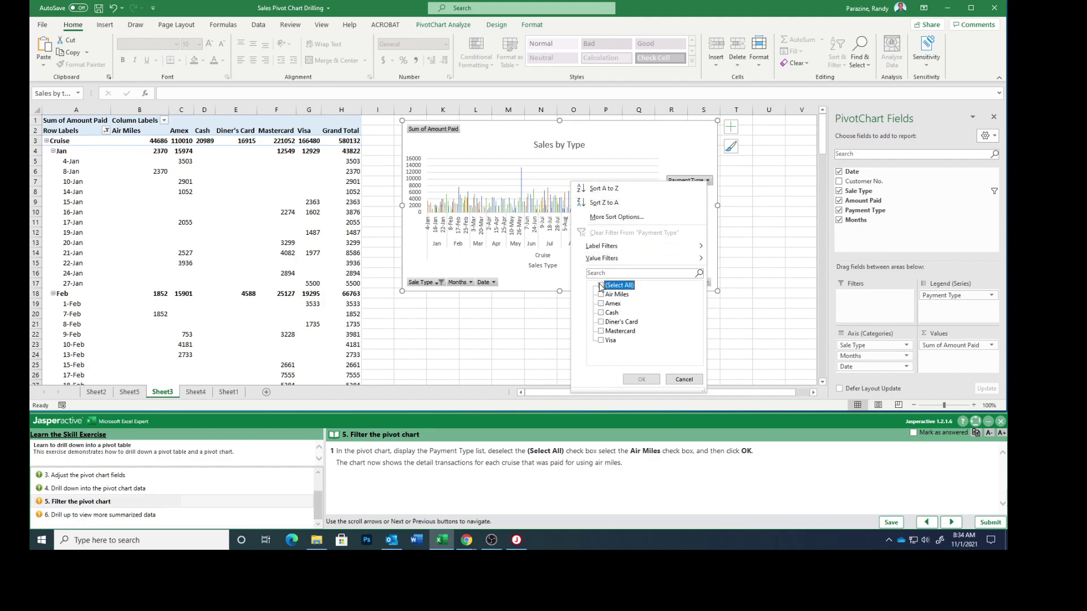
left_click(601, 295)
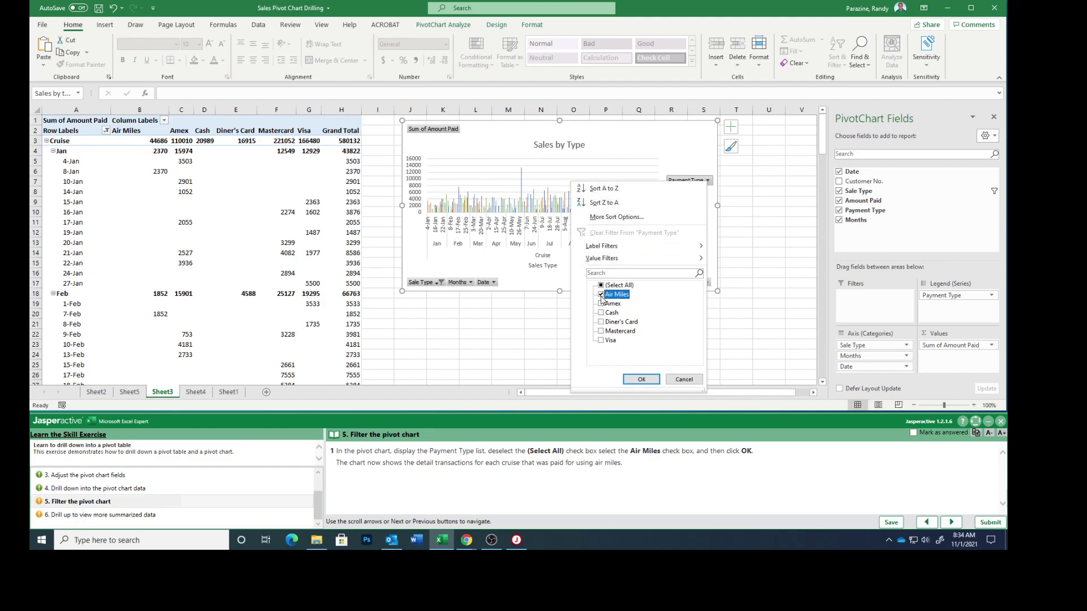
left_click(632, 379)
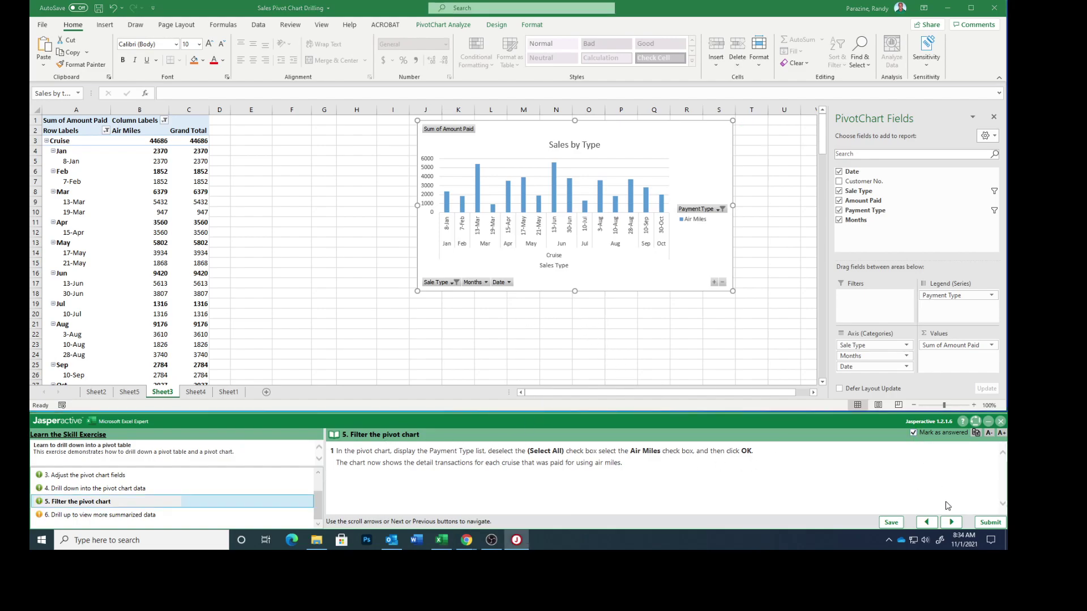
left_click(950, 522)
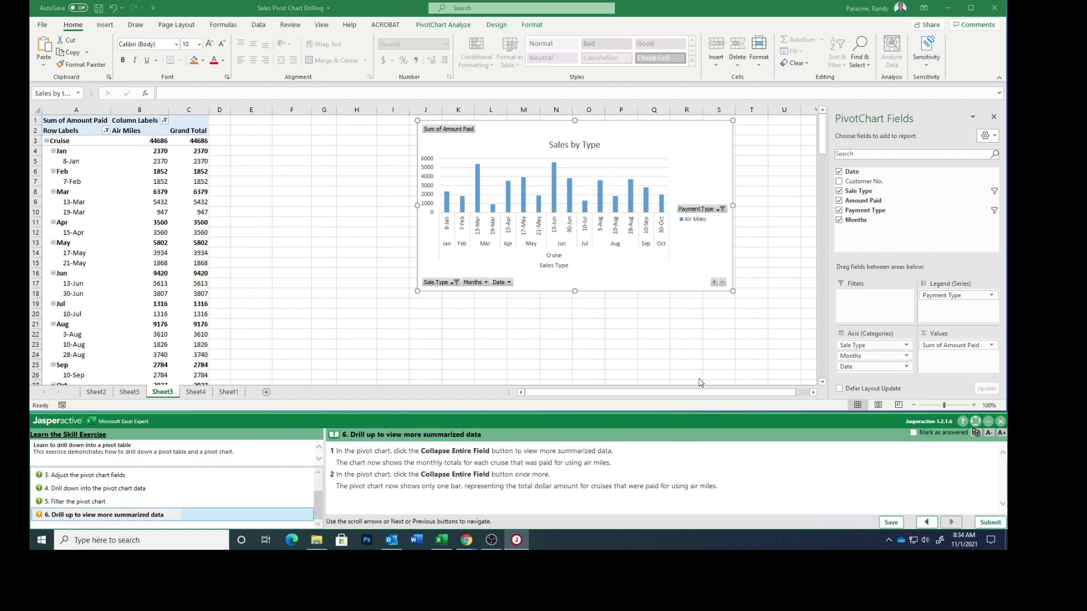
Collapse the entire field in the pivot chart twice, from daily detail to months and up to the single Cruise total
left_click(723, 286)
left_click(723, 286)
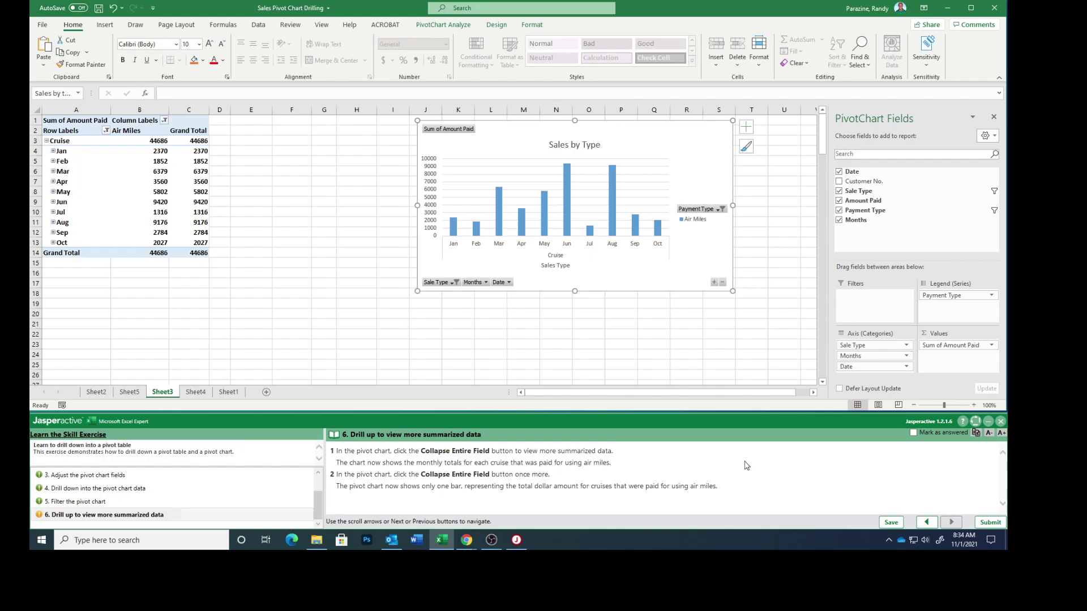
left_click(722, 283)
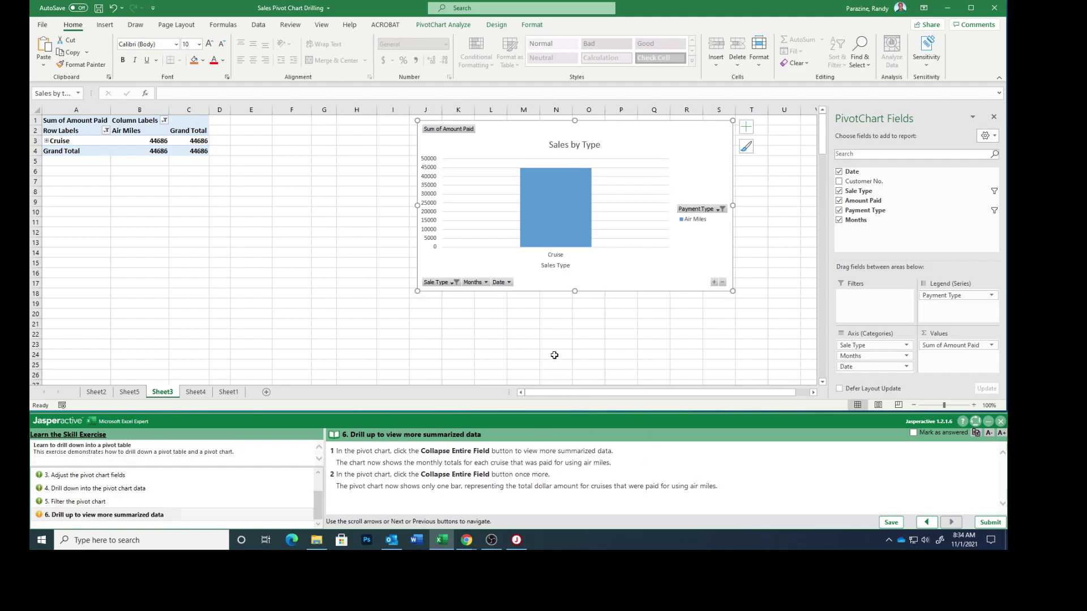
Mark task 6 as answered and submit the exercise results for scoring
left_click(913, 432)
left_click(983, 522)
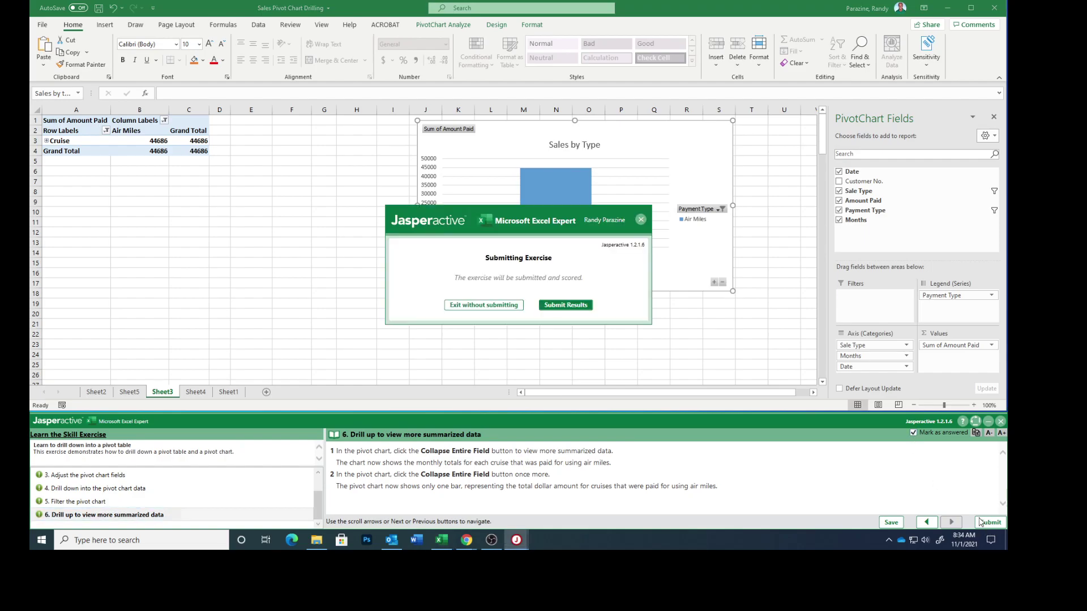
left_click(580, 306)
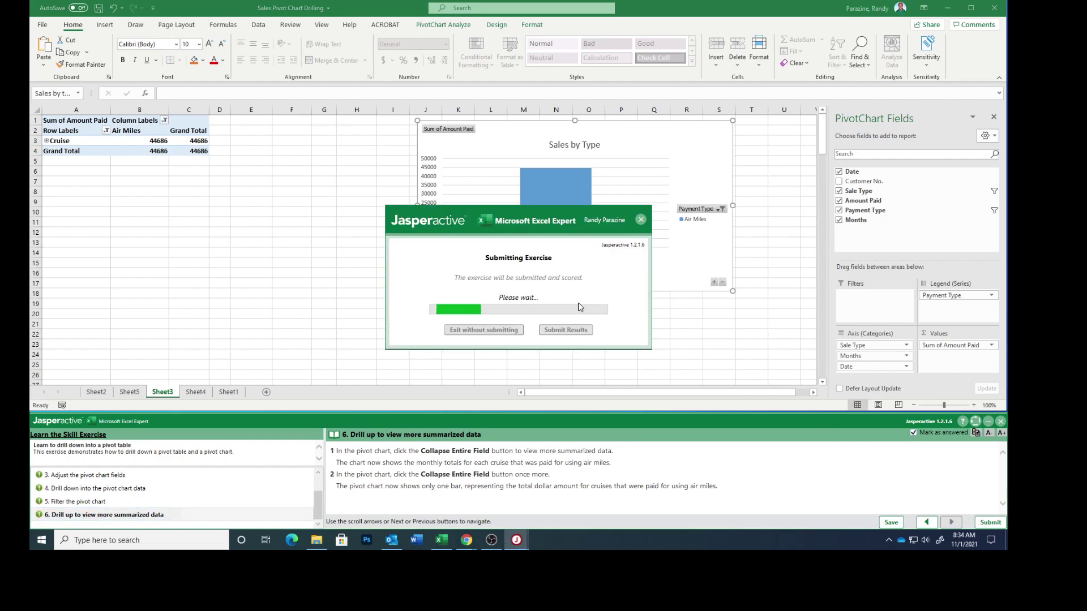